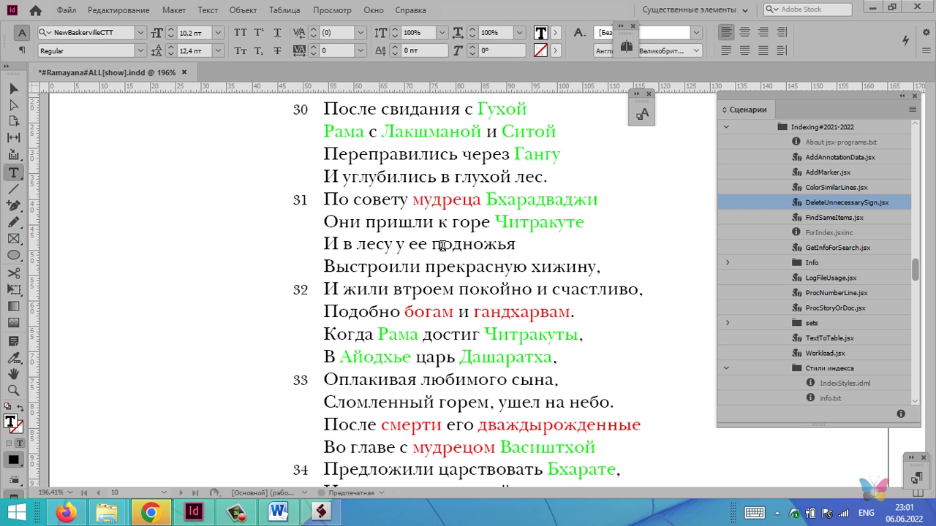
Open the Index panel and reposition it over the document, next to the Scripts panel.
click(373, 16)
mouse_move(417, 301)
click(667, 395)
drag(640, 13, 657, 17)
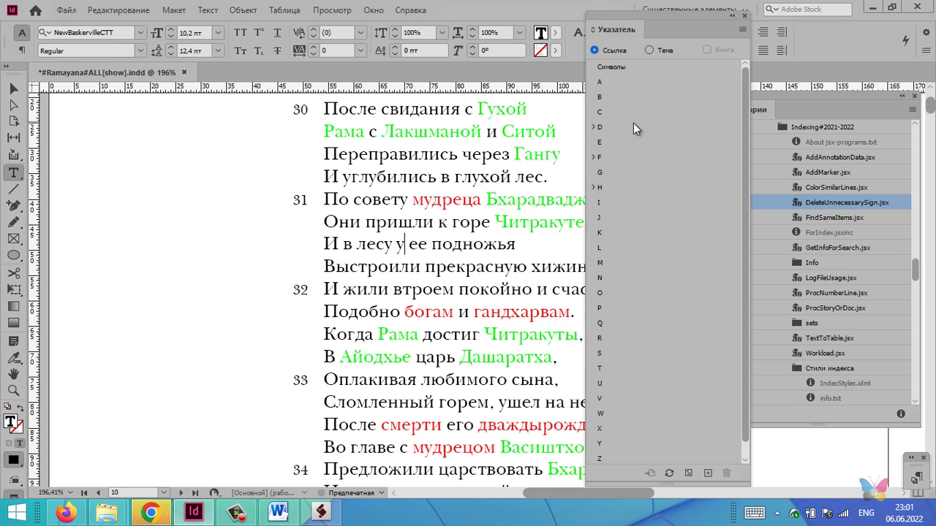
Check the index sections D, F and H by expanding and collapsing each of them.
click(591, 128)
click(591, 127)
click(593, 158)
click(594, 158)
click(594, 188)
click(594, 189)
Show the Swatches panel at full height and set the IndexColor-[d]001 swatch of the word Айодхье to RGB 46, 117, 255.
drag(414, 357, 383, 357)
click(358, 357)
key(F5)
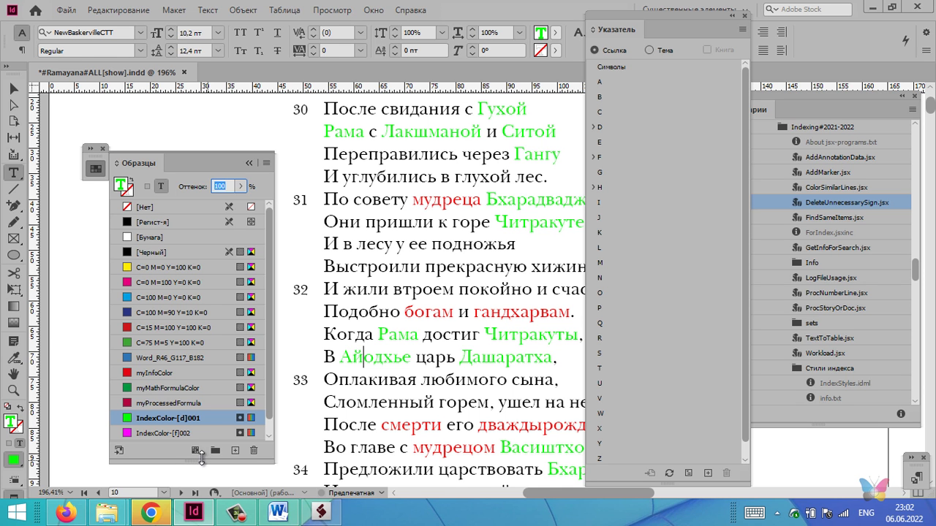
drag(196, 460, 201, 491)
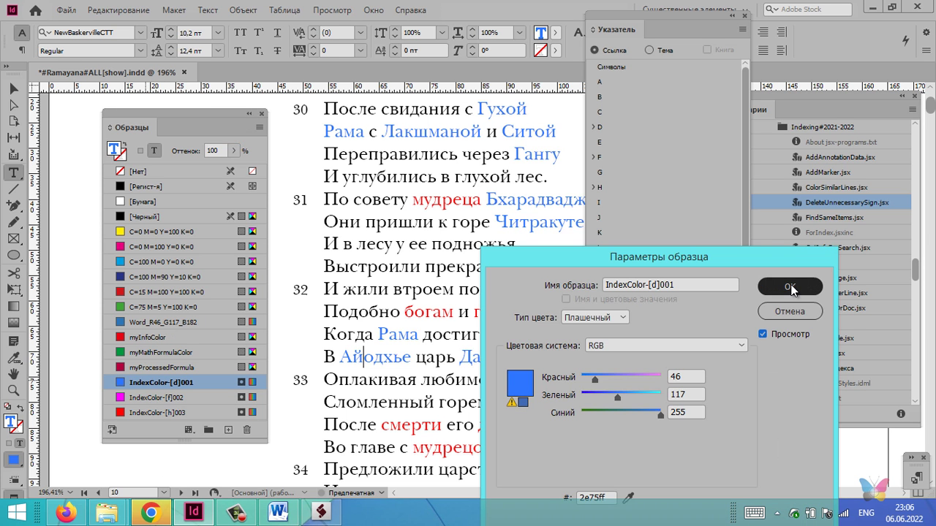
click(790, 286)
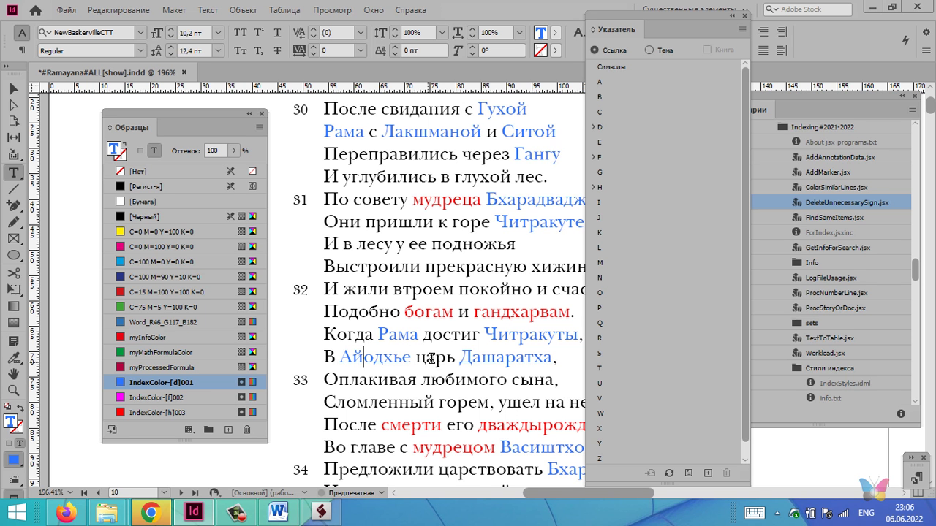
Expand section D of the index and select the topic d-Айодхья.
click(598, 126)
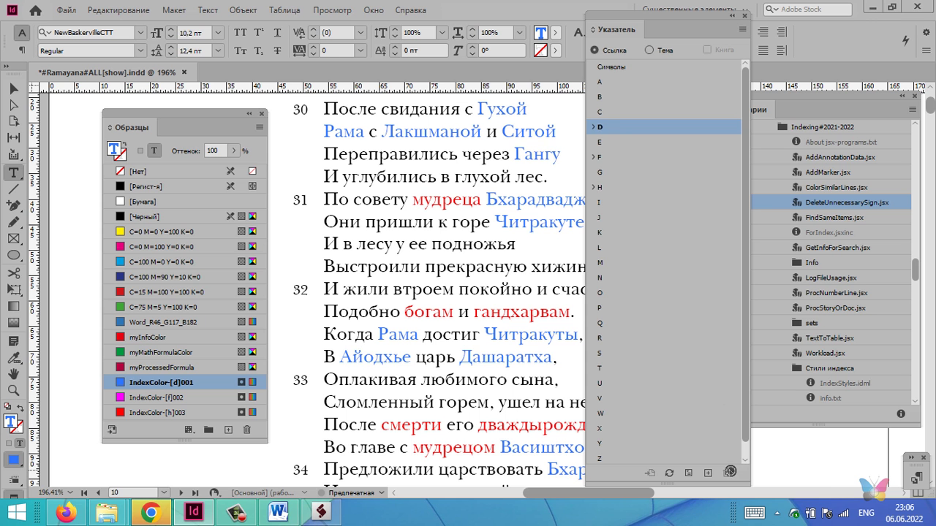
click(593, 127)
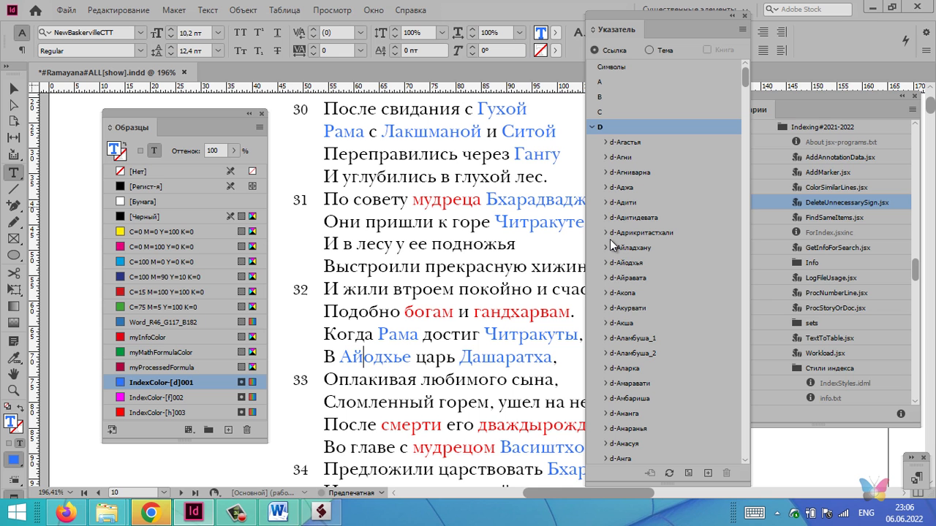
click(629, 263)
Switch the screen mode to Normal (Обычный) so that index markers show in the text.
click(332, 10)
mouse_move(408, 210)
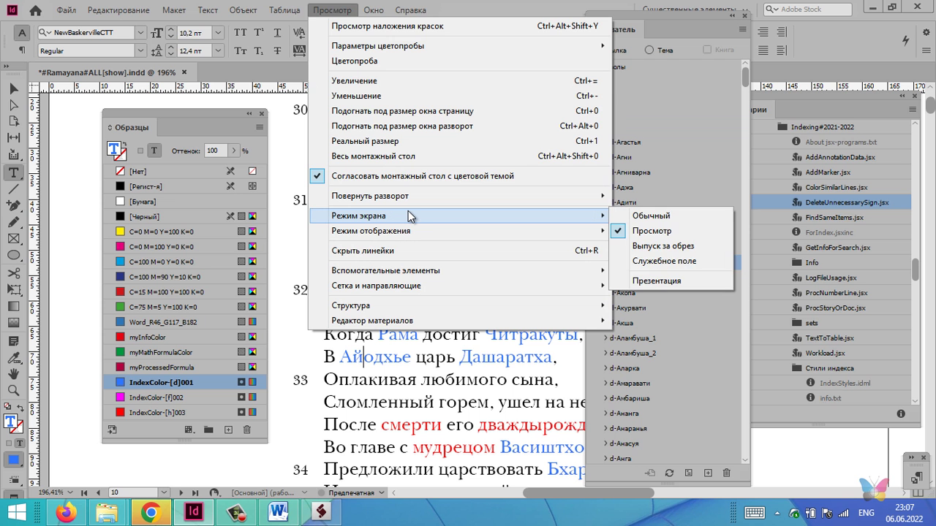
click(672, 217)
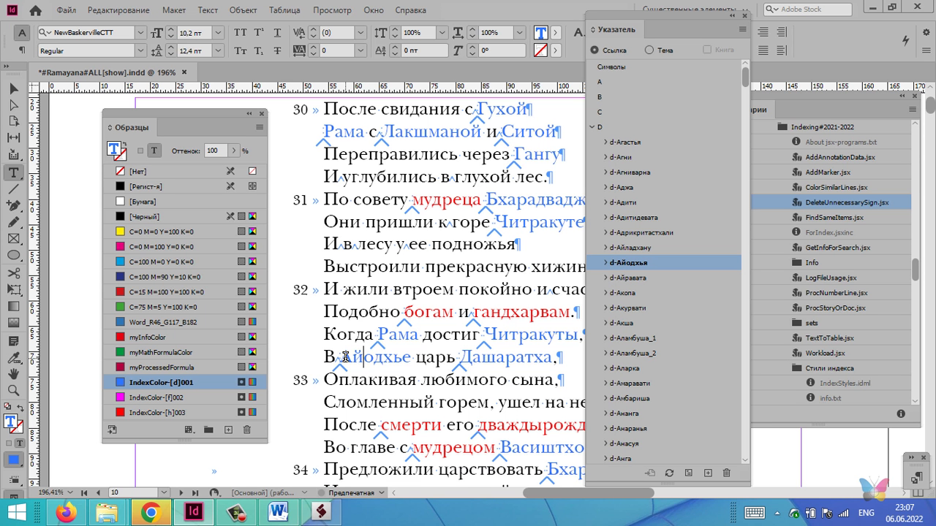
Go to the text marker of the second page 10 reference under d-Айодхья and view the surrounding verses.
double_click(350, 357)
click(743, 29)
click(460, 334)
click(624, 293)
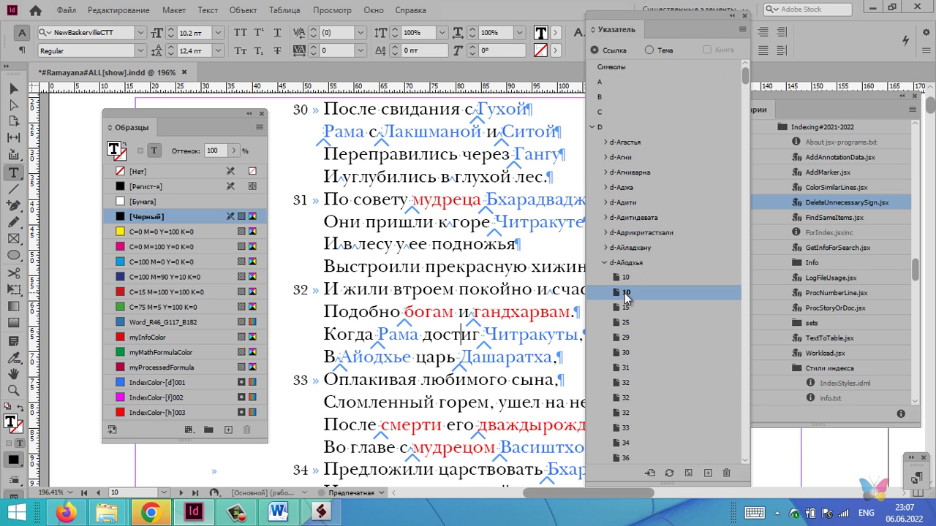
click(745, 28)
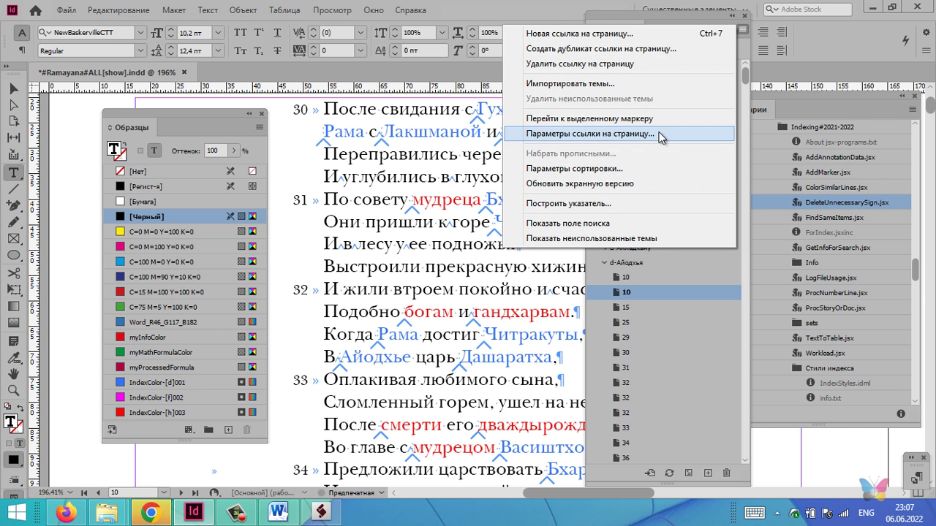
click(655, 118)
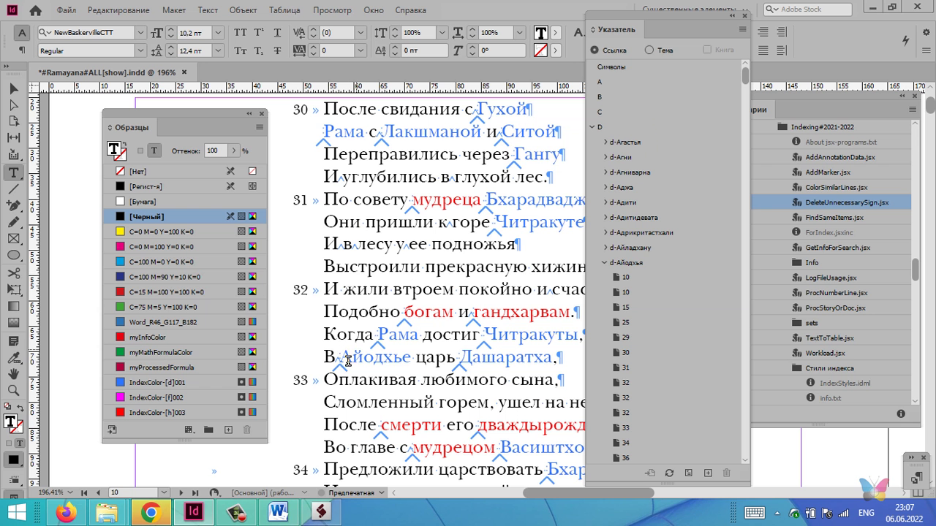
scroll(469, 298, down, 5)
scroll(457, 291, up, 3)
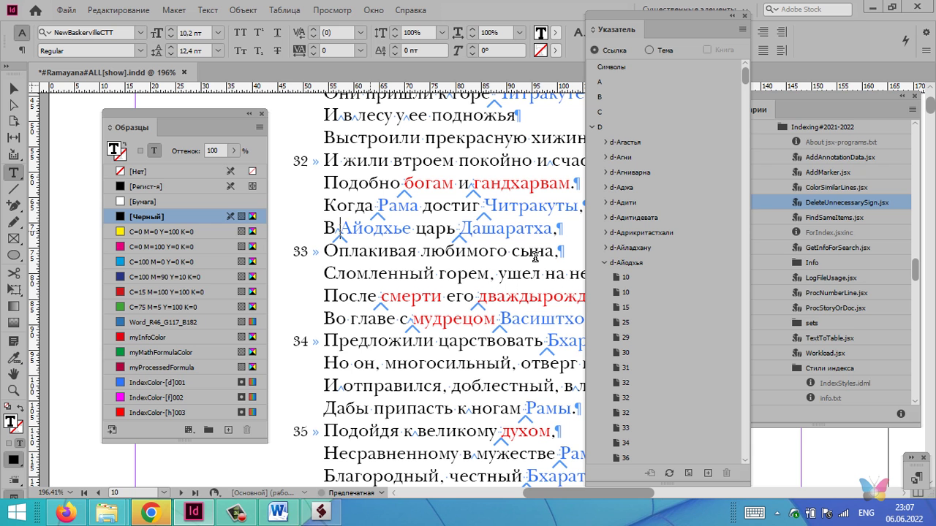
Try deleting the second page 10 reference under d-Айодхья from the index, and undo the deletion.
key(Right)
key(Right)
click(623, 293)
click(726, 473)
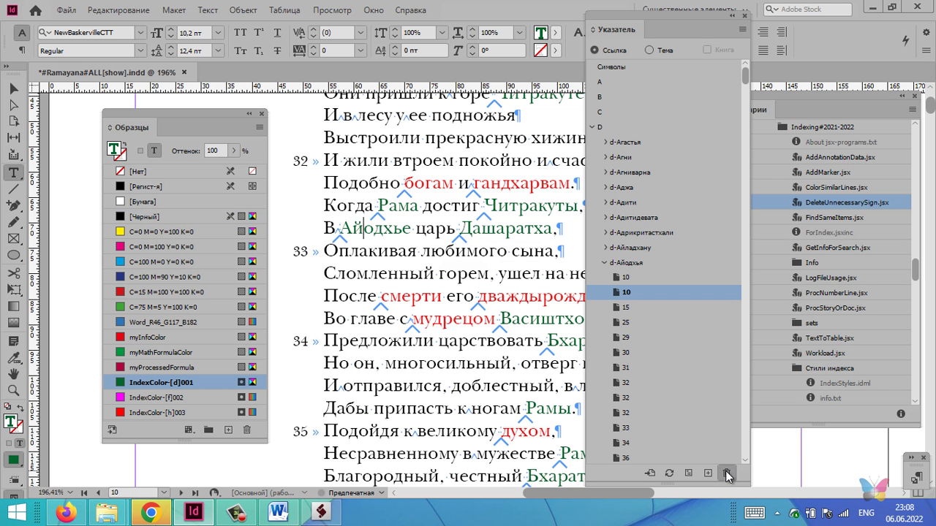
click(462, 275)
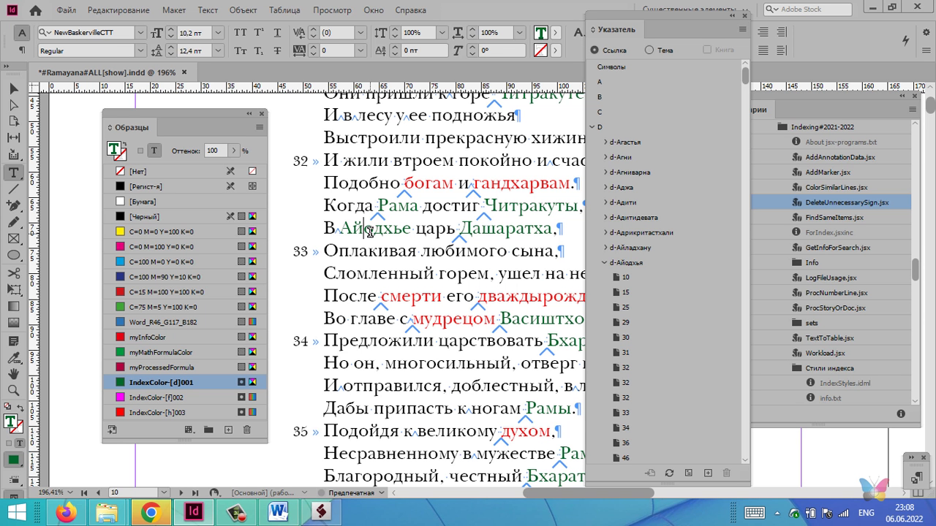
key(ctrl+alt+u)
Select the text around Айодхье including its marker and run DeleteUnnecessarySign.jsx to remove the index reference and marking colour.
double_click(376, 230)
drag(324, 227, 427, 230)
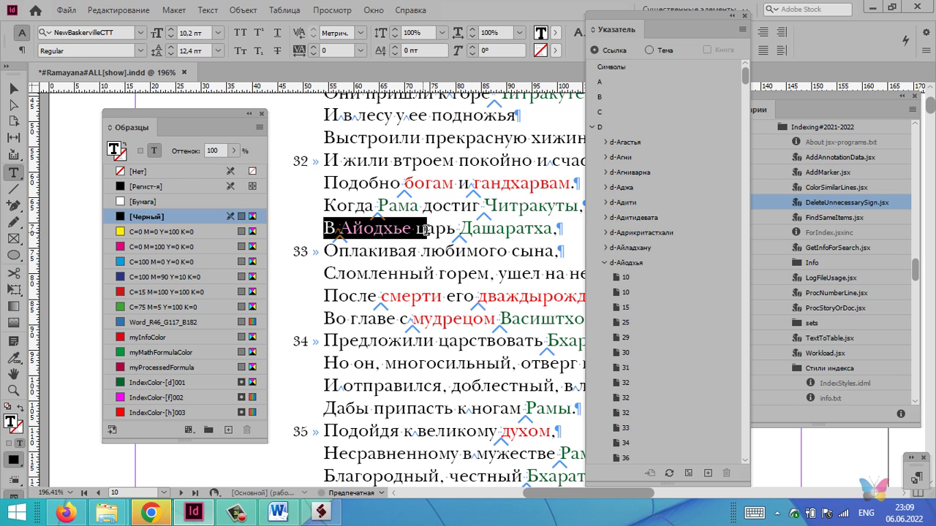
double_click(848, 203)
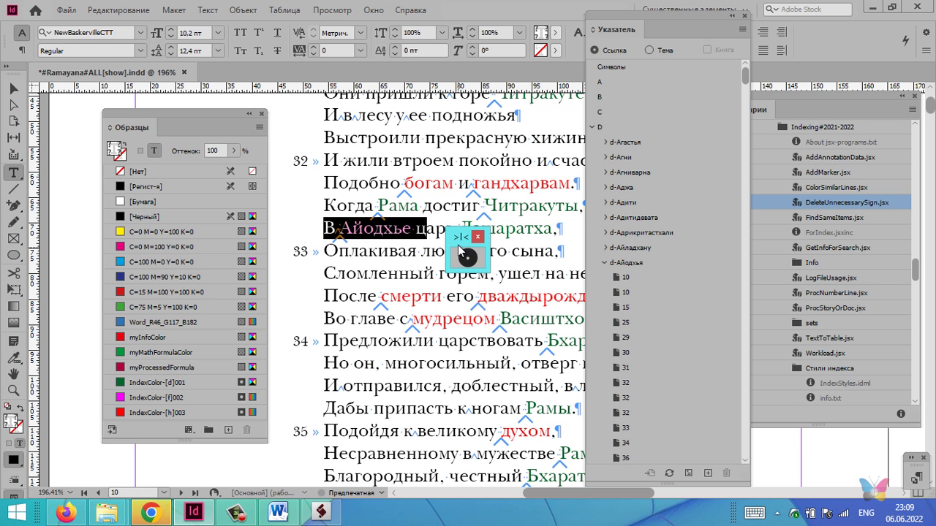
drag(461, 237, 535, 205)
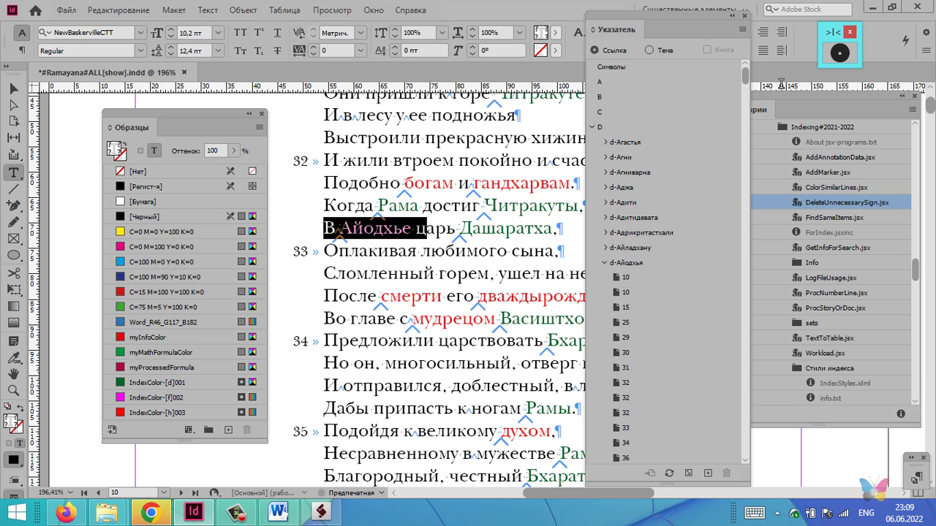
click(344, 225)
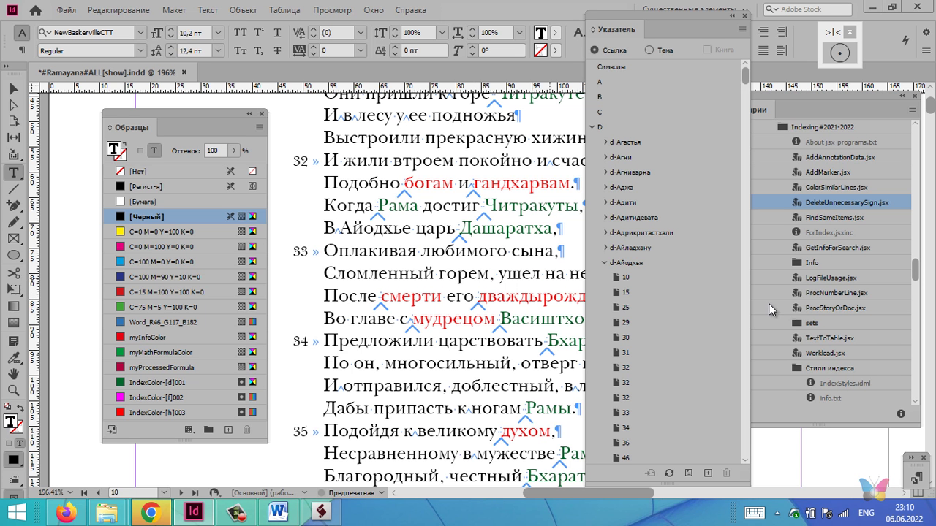
Run ProcStoryOrDoc.jsx to delete all existing index entries, confirming with "Данные будут собираться заново", and close both script windows.
double_click(835, 308)
drag(437, 89, 601, 120)
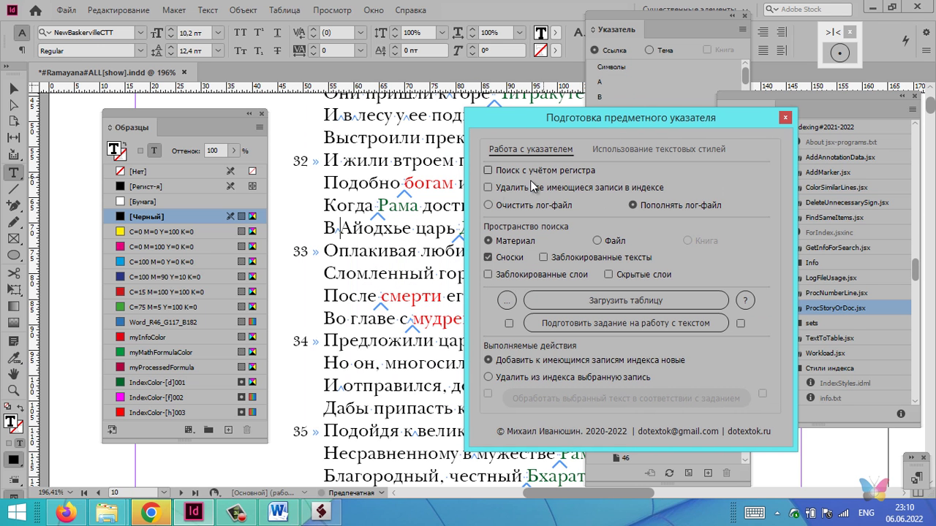
click(488, 188)
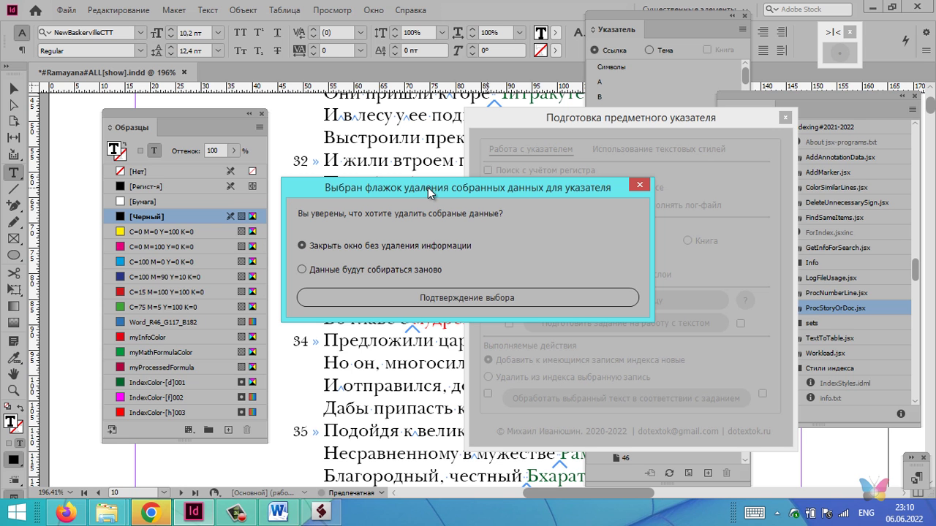
click(388, 268)
drag(597, 189, 791, 187)
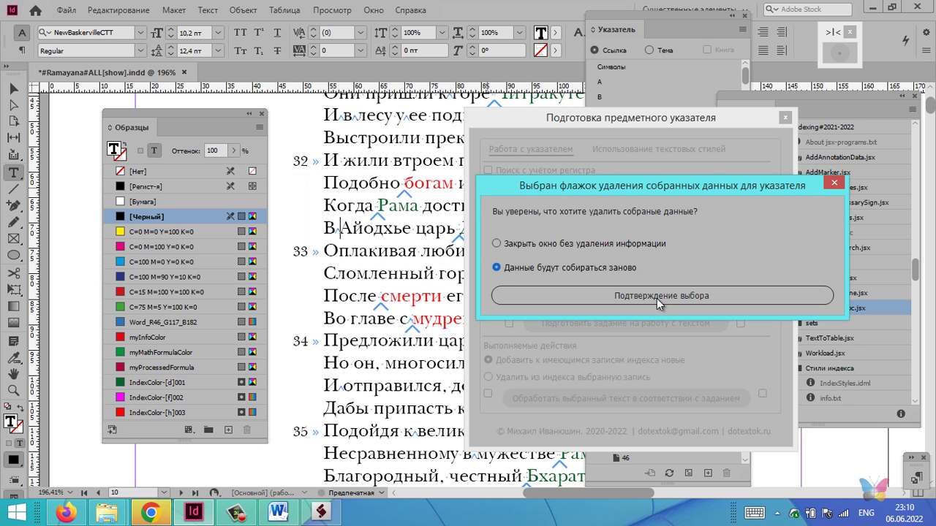
click(656, 298)
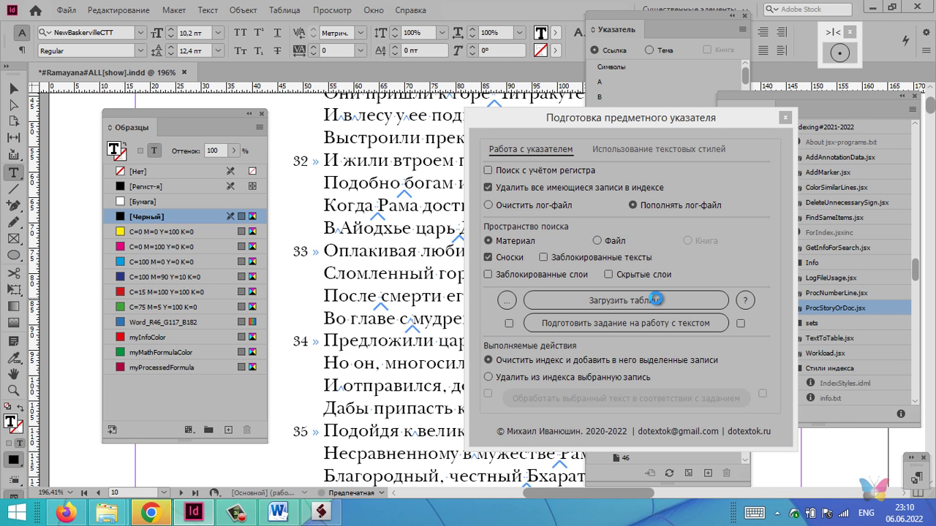
click(657, 301)
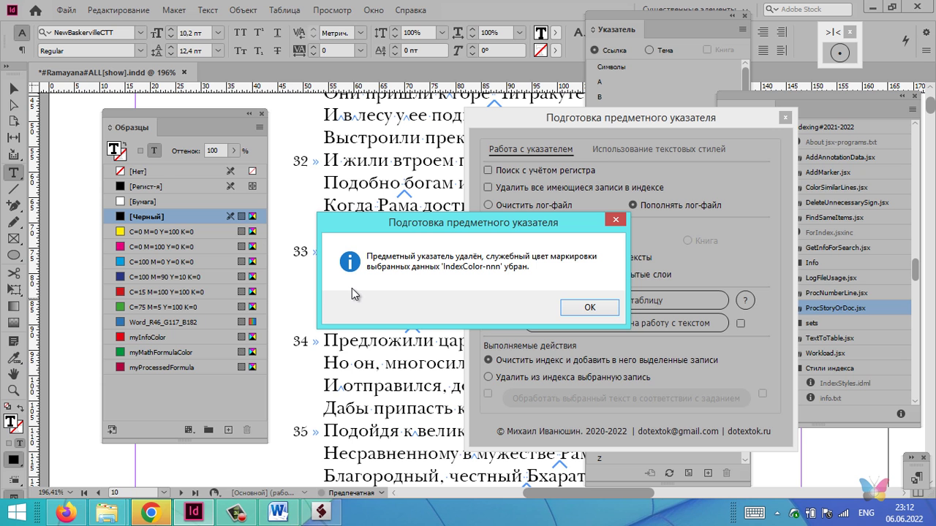
click(589, 308)
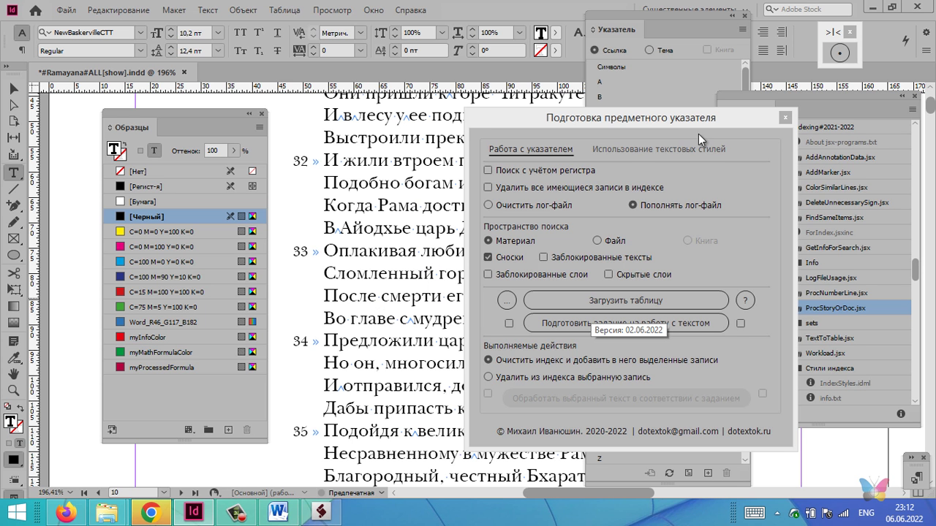
click(786, 118)
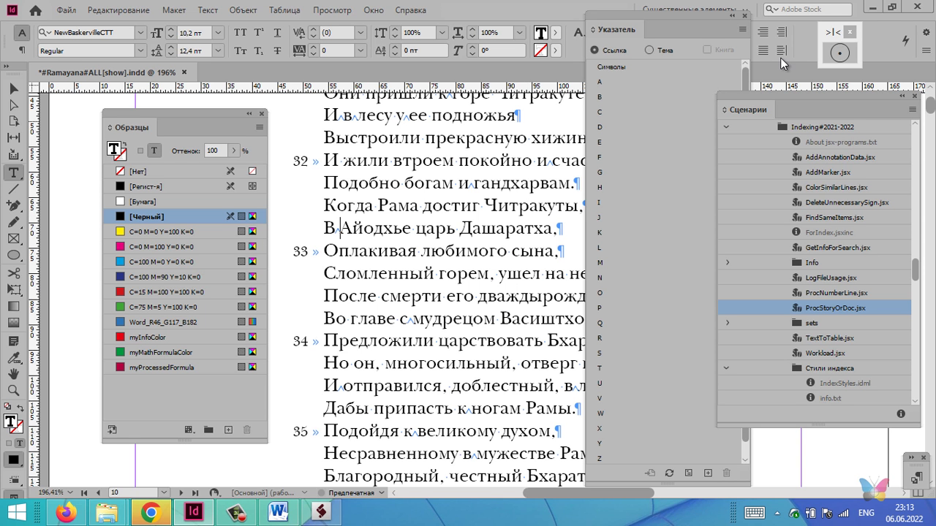
click(850, 32)
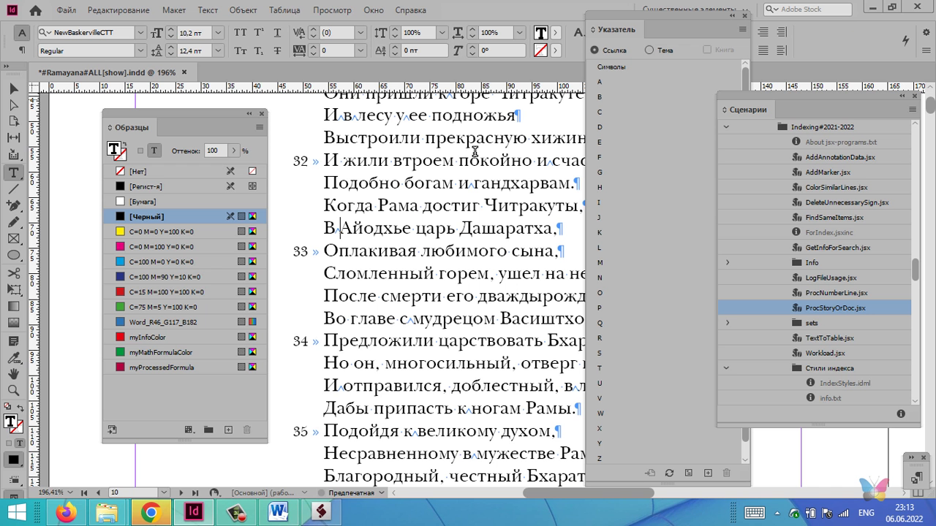